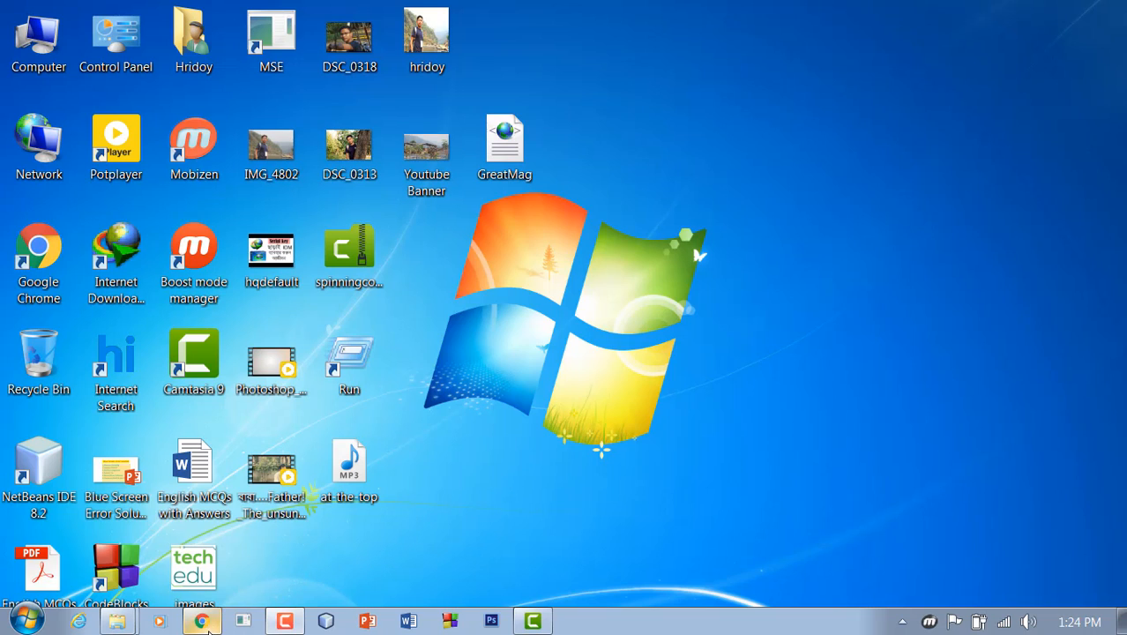
# - In Google Chrome, search Google for "blogger sign in", open the Blogger sign-in page and choose the freelancer account
pyautogui.click(201, 622)
pyautogui.click(527, 416)
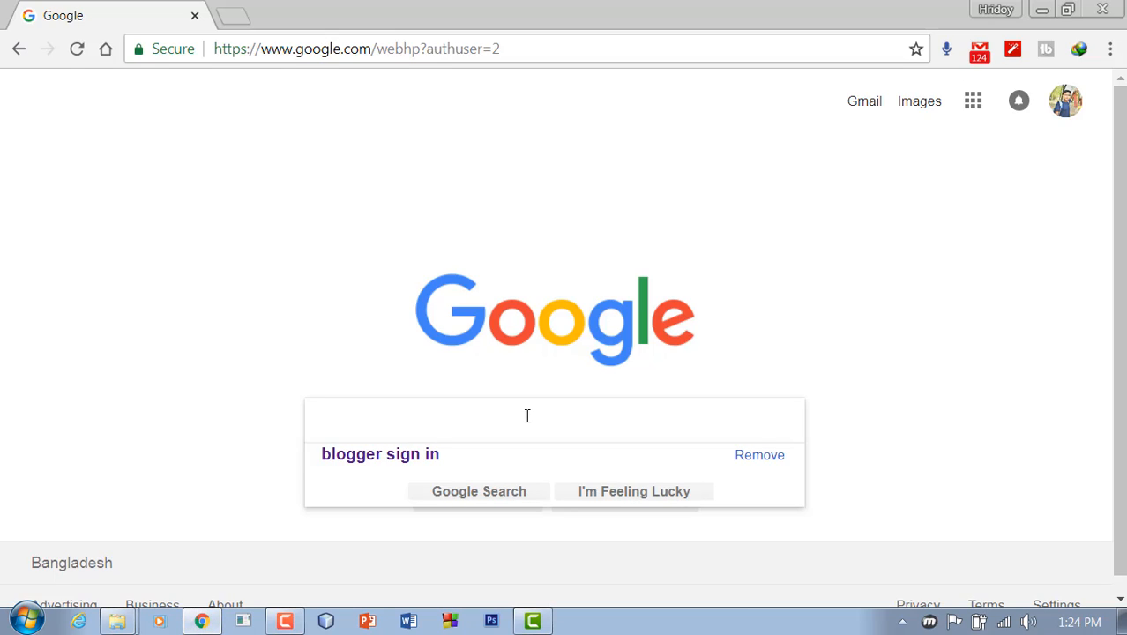
pyautogui.click(473, 465)
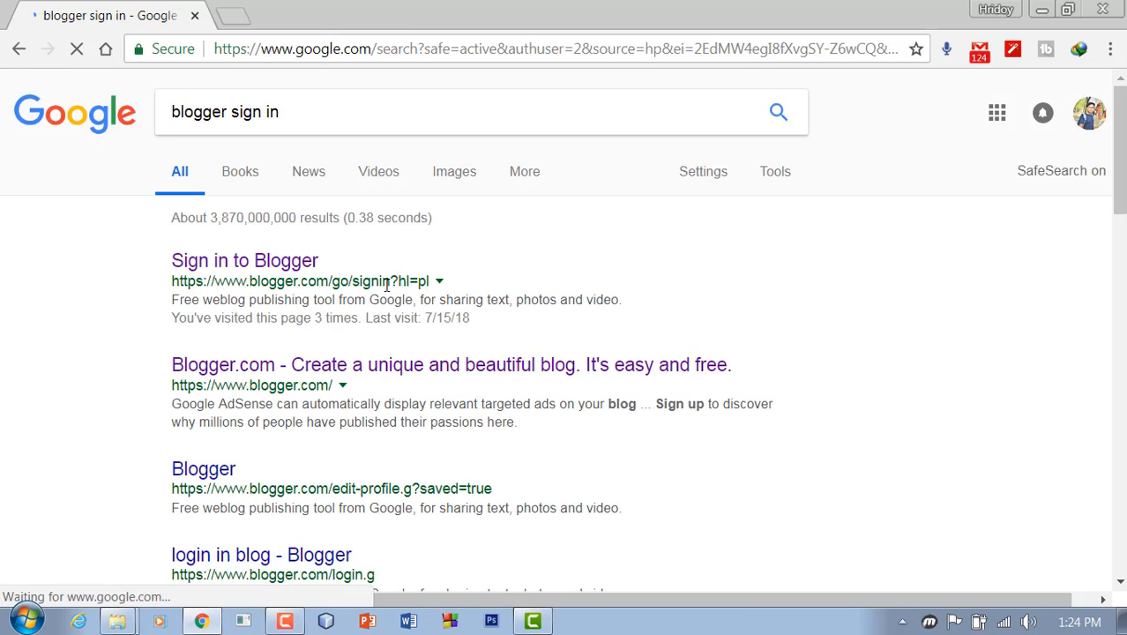
pyautogui.click(286, 266)
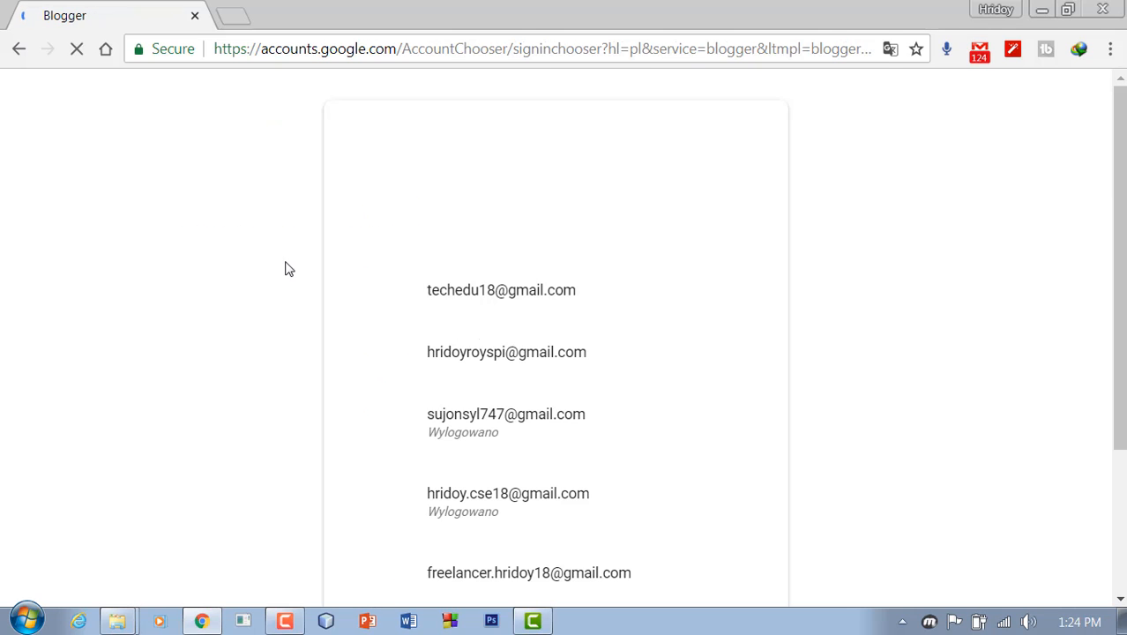
pyautogui.scroll(-3, 648, 477)
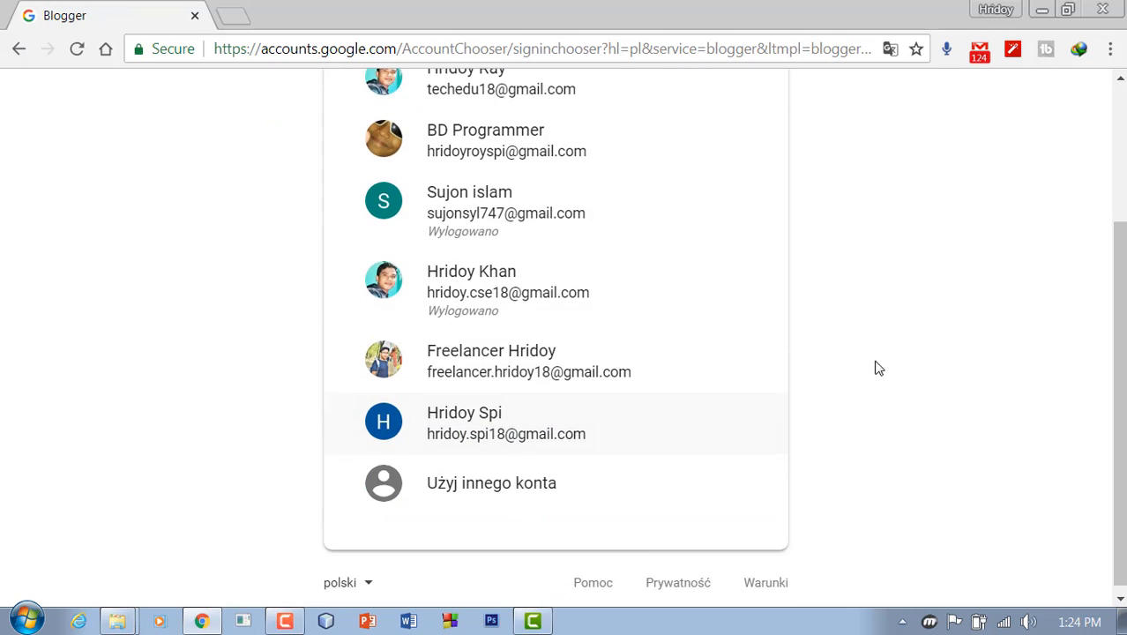
pyautogui.click(621, 352)
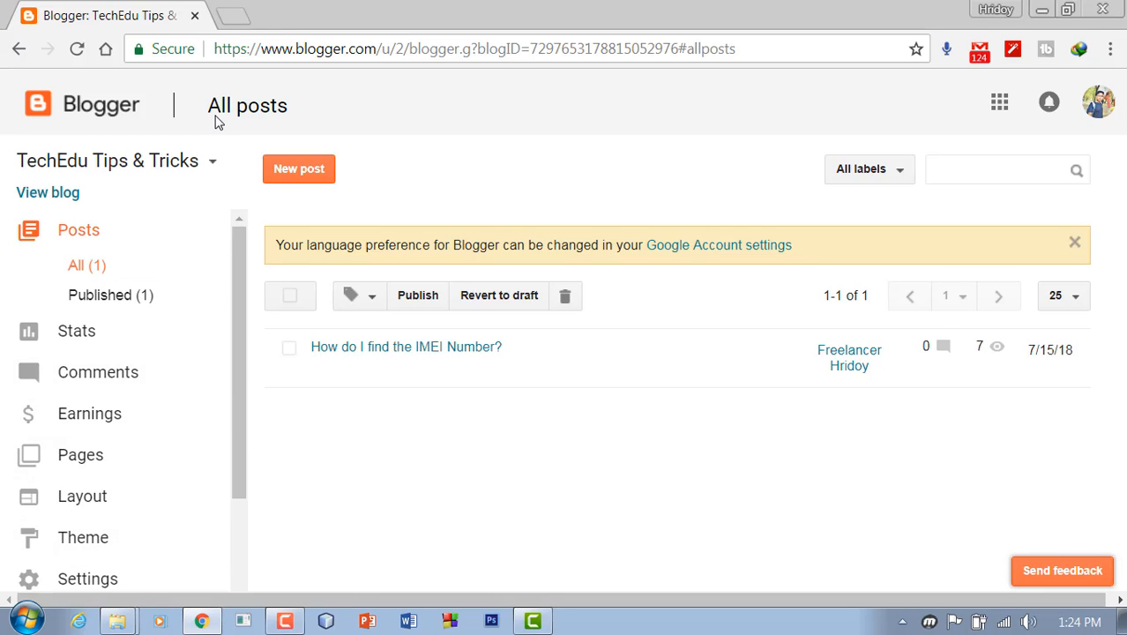
# - Open the backup and restore options for the blog's theme and download a backup of the current theme
pyautogui.click(97, 541)
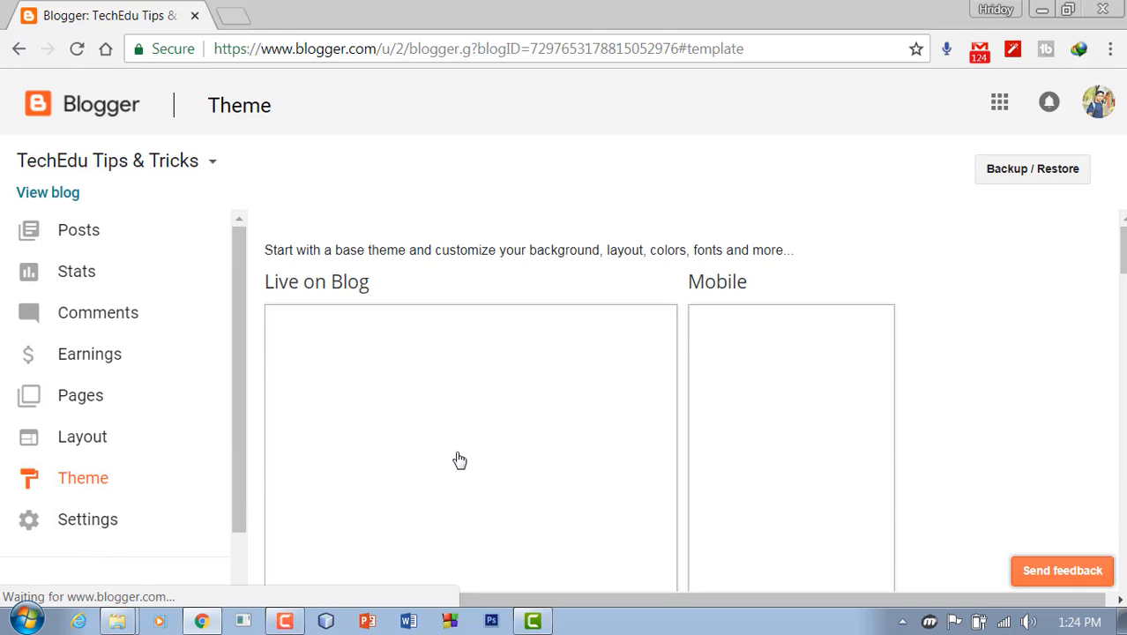
pyautogui.scroll(-3, 700, 281)
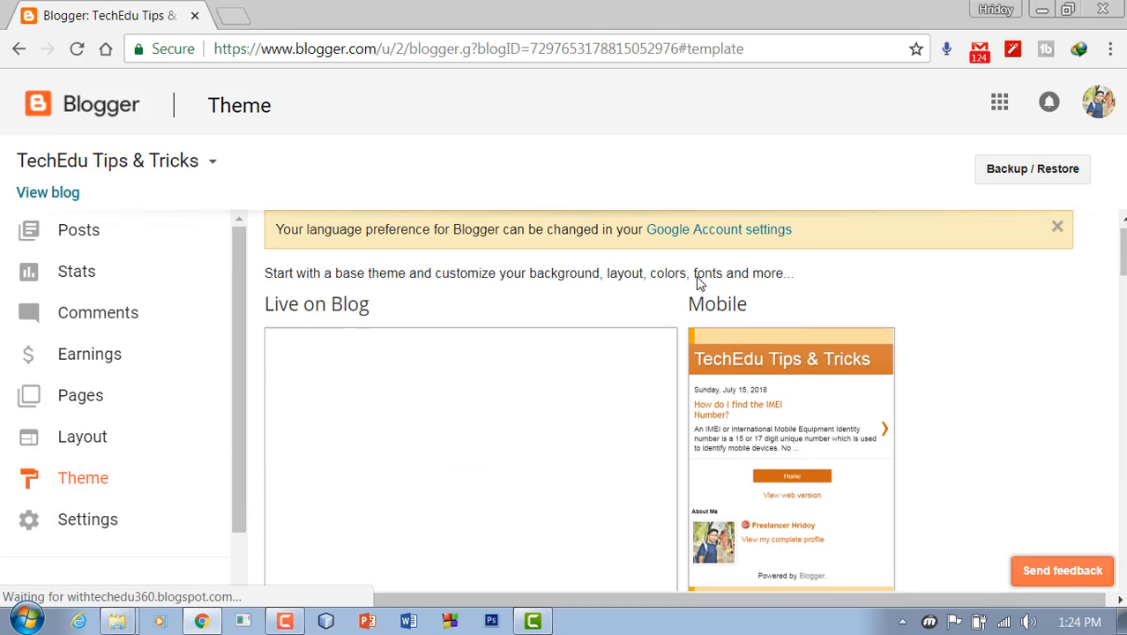
pyautogui.scroll(3, 670, 310)
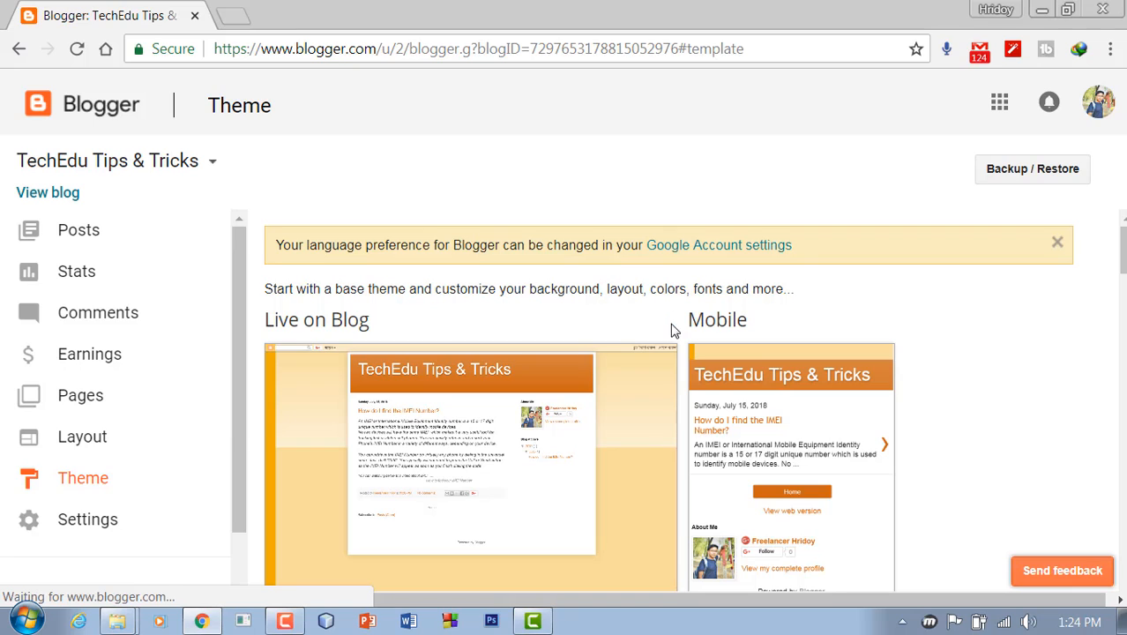
pyautogui.click(1045, 175)
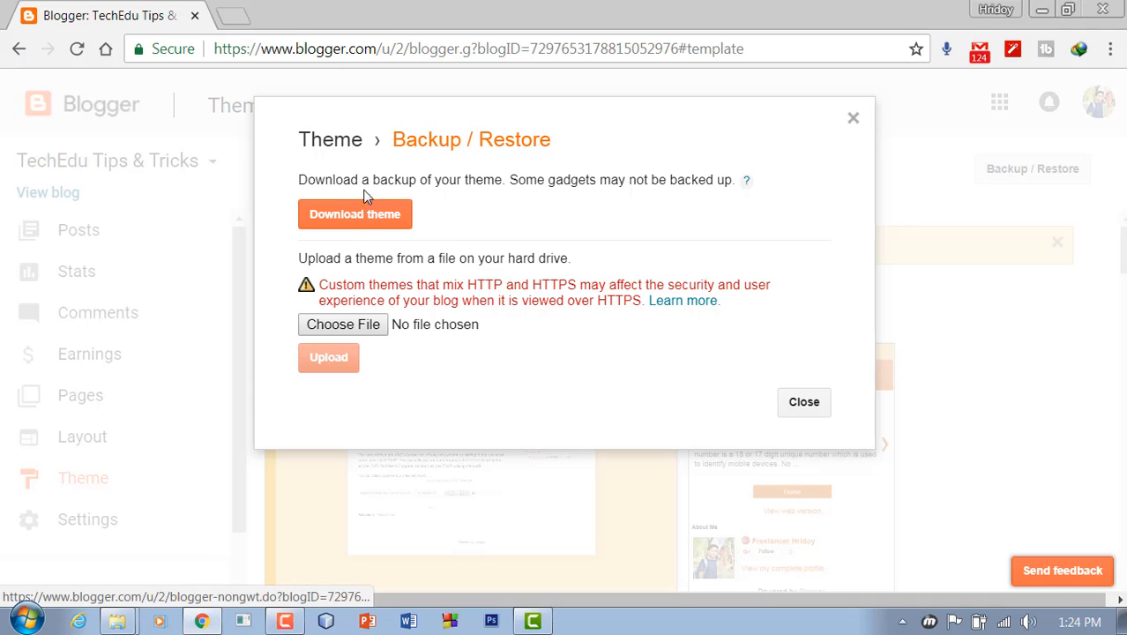
pyautogui.click(351, 212)
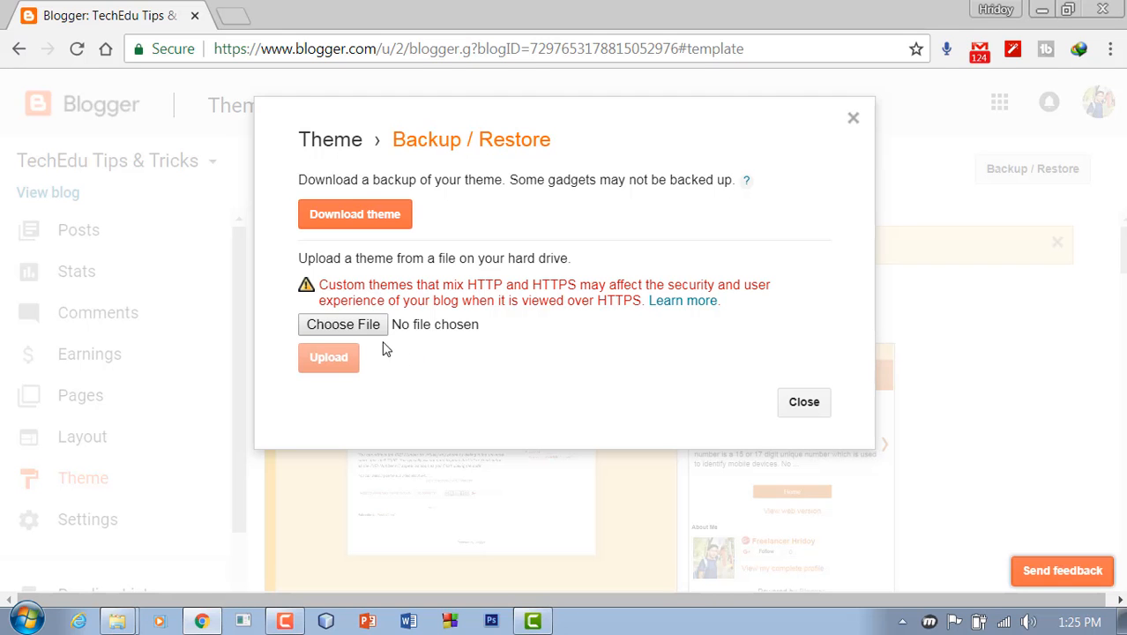
# - Upload the GreatMag.xml theme file from the Desktop to the blog
pyautogui.click(354, 329)
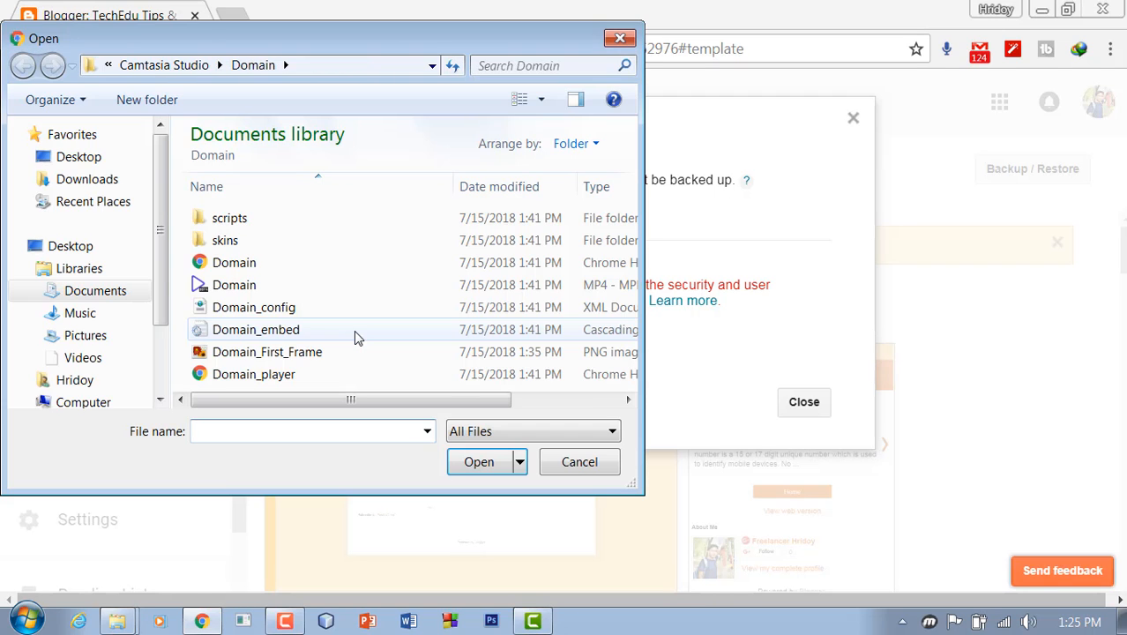
pyautogui.click(81, 157)
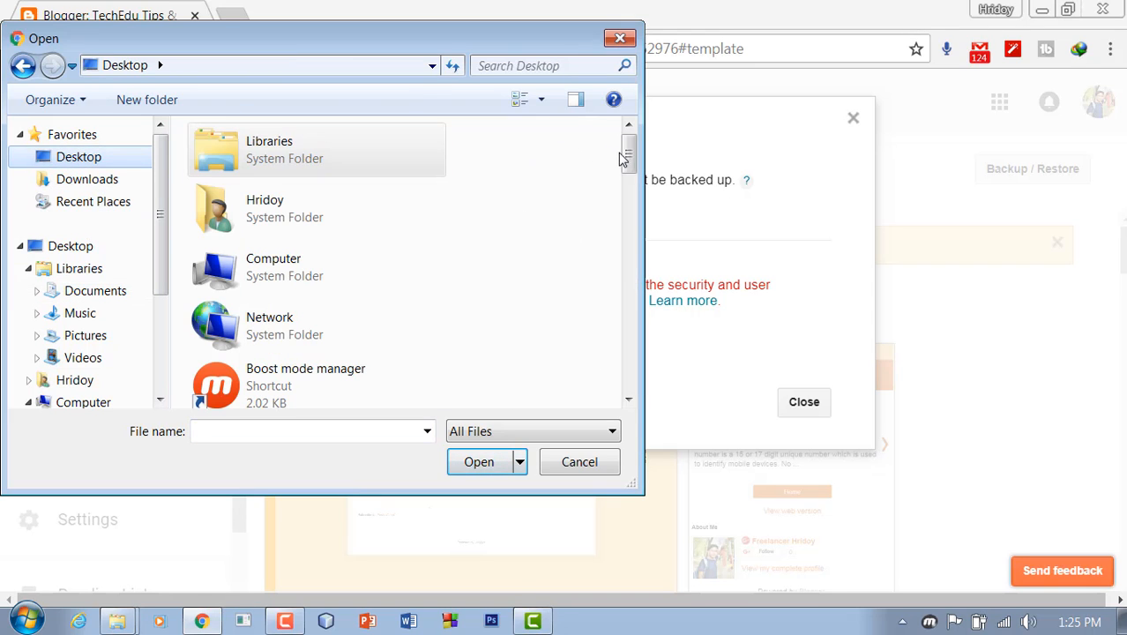
pyautogui.moveTo(624, 157); pyautogui.dragTo(623, 275)
pyautogui.click(300, 252)
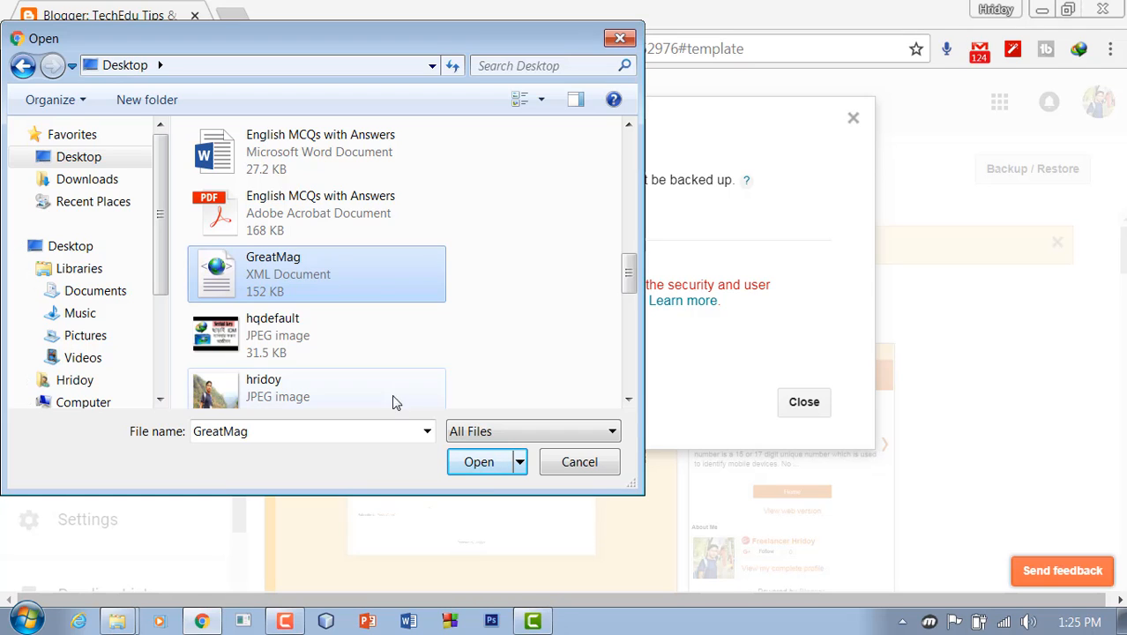
pyautogui.click(476, 467)
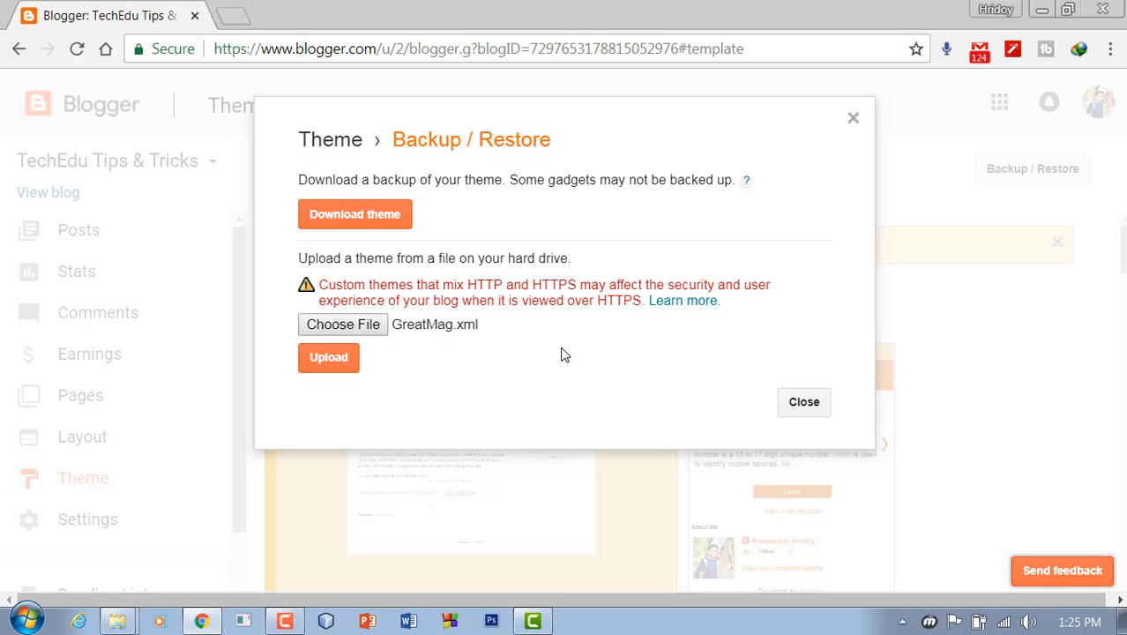
pyautogui.click(331, 364)
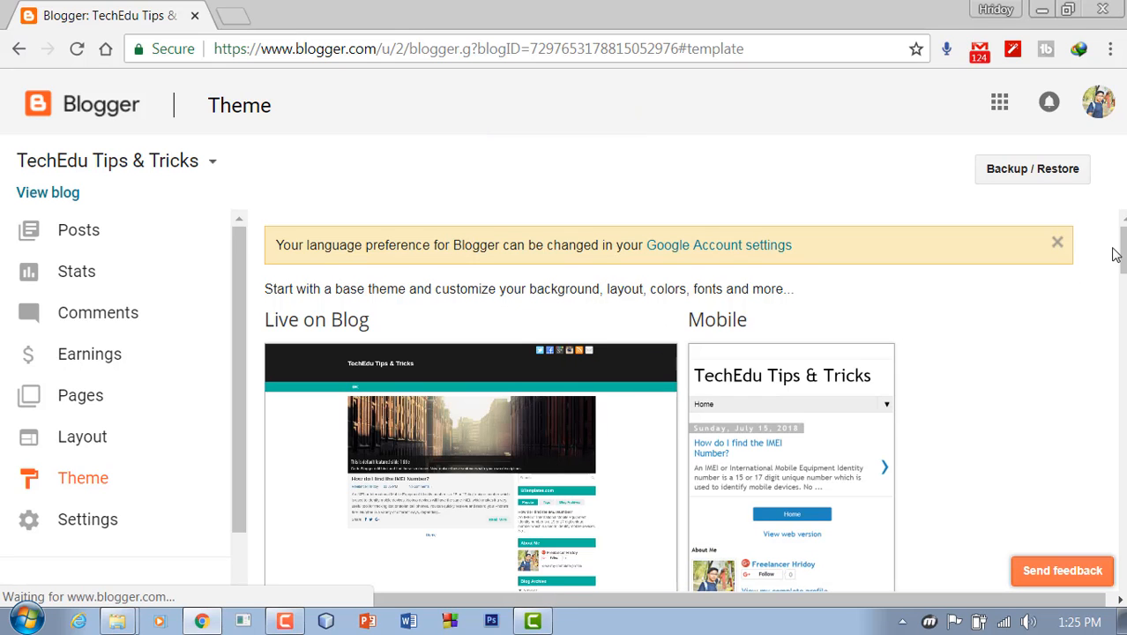
# - Preview the uploaded theme in the Blogger Theme Designer, then return to the blog's Theme page
pyautogui.moveTo(1115, 255); pyautogui.dragTo(1120, 283)
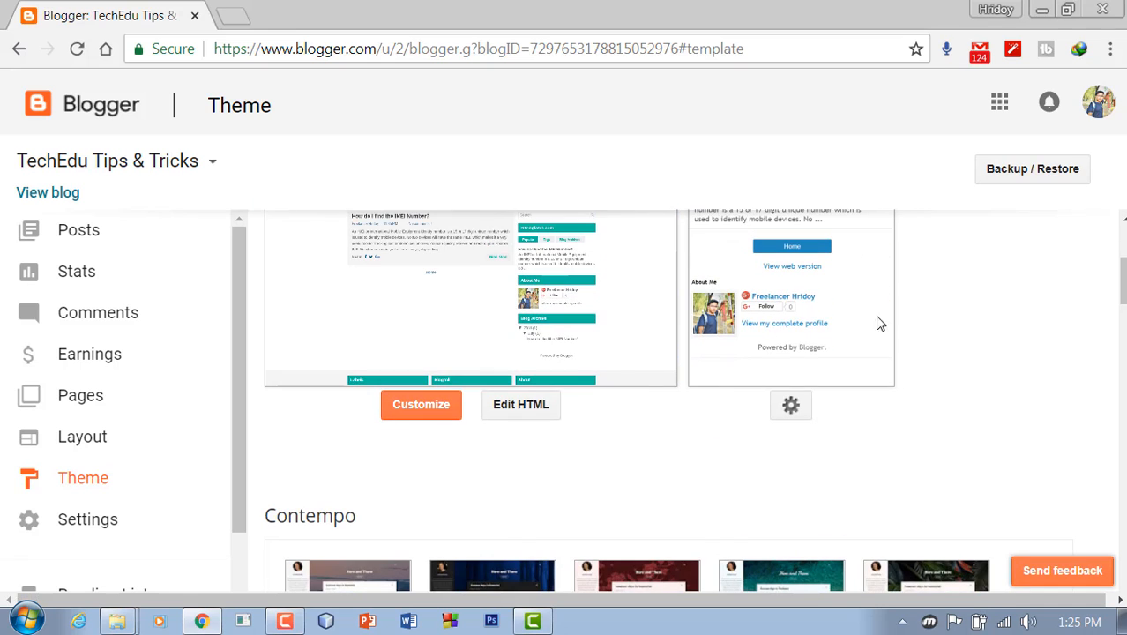
pyautogui.click(429, 412)
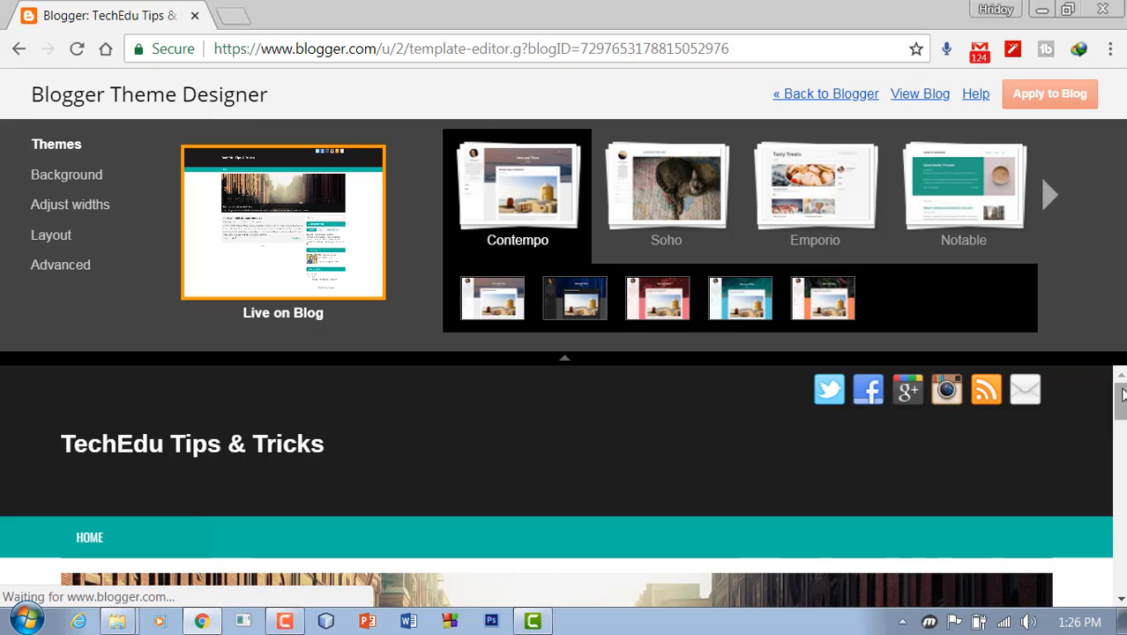
pyautogui.moveTo(1123, 394)
pyautogui.mouseDown()
pyautogui.moveTo(1124, 499)
pyautogui.moveTo(1122, 394)
pyautogui.mouseUp()
pyautogui.click(11, 58)
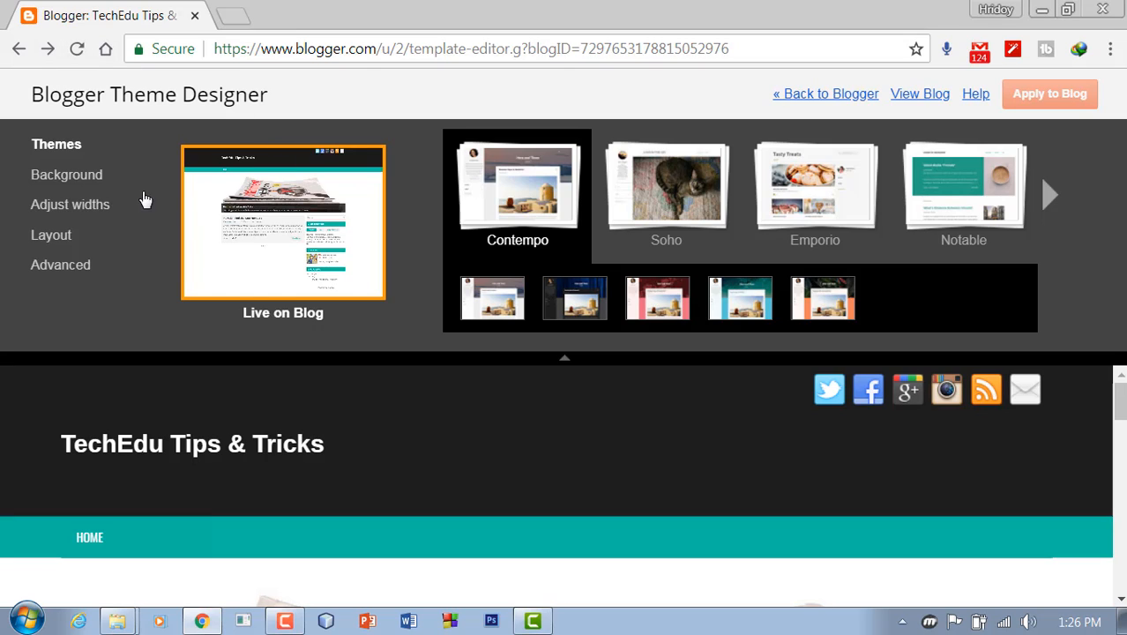
pyautogui.click(18, 51)
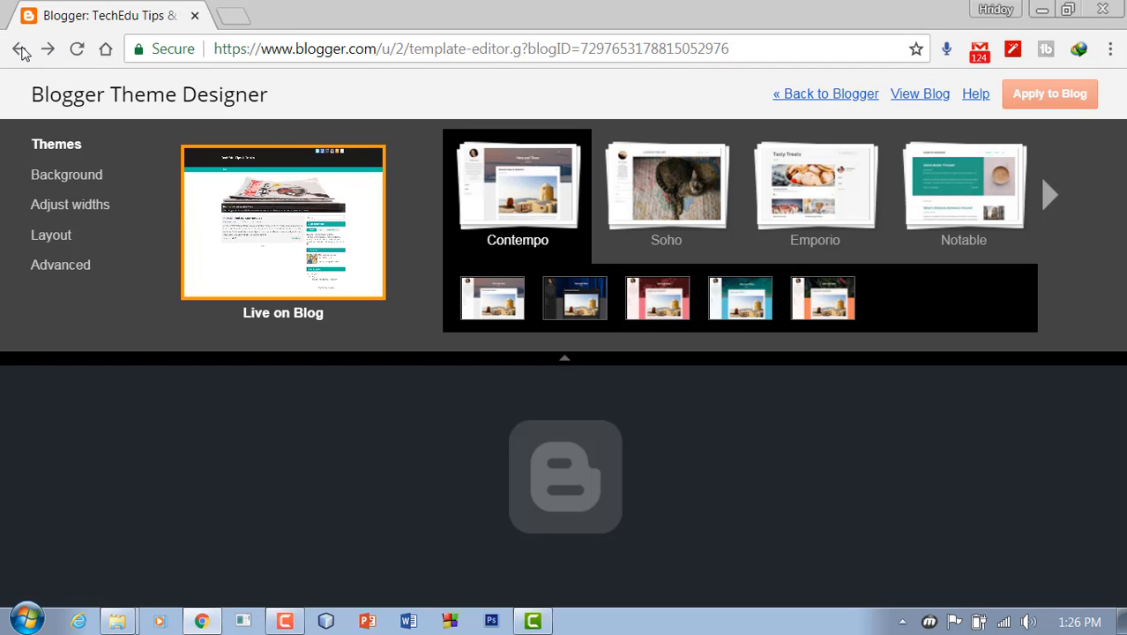
pyautogui.click(19, 50)
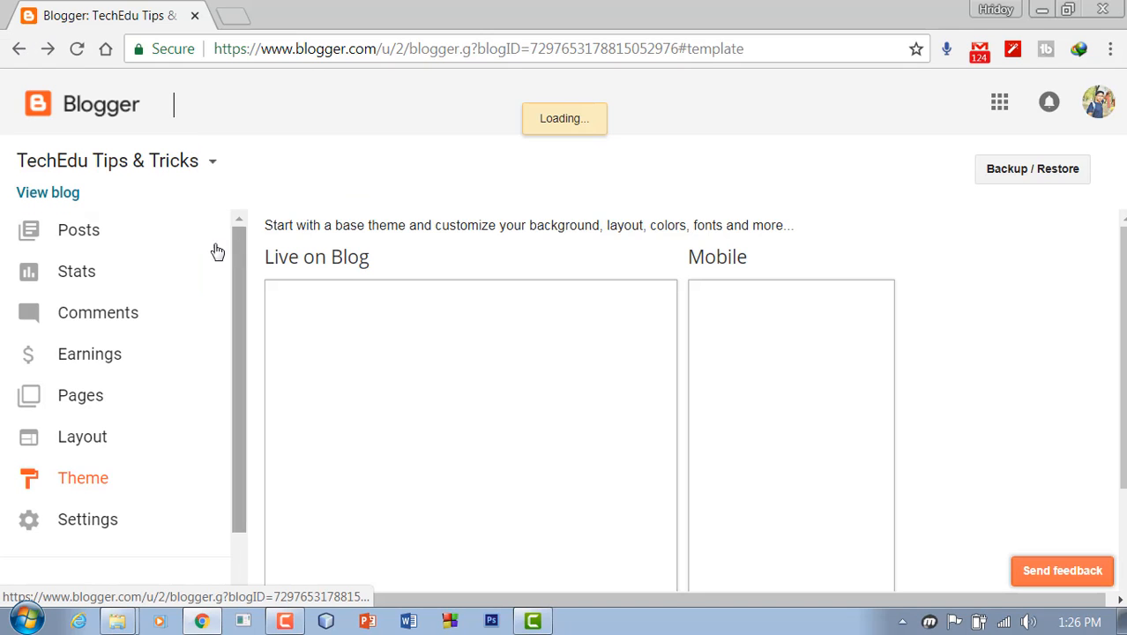
# - View the live blog and examine the theme's header, social links, featured slider, post area, sidebar and footer
pyautogui.click(67, 196)
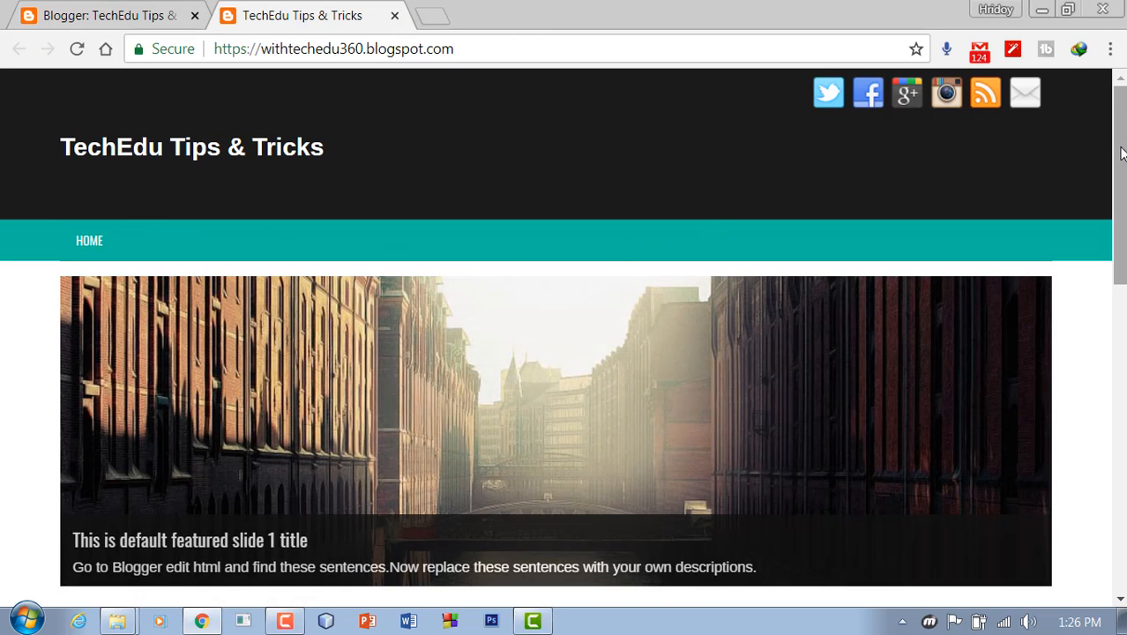
pyautogui.moveTo(1117, 164)
pyautogui.mouseDown()
pyautogui.moveTo(1113, 303)
pyautogui.moveTo(1094, 354)
pyautogui.moveTo(1095, 291)
pyautogui.moveTo(1074, 469)
pyautogui.moveTo(1120, 403)
pyautogui.moveTo(1120, 152)
pyautogui.mouseUp()
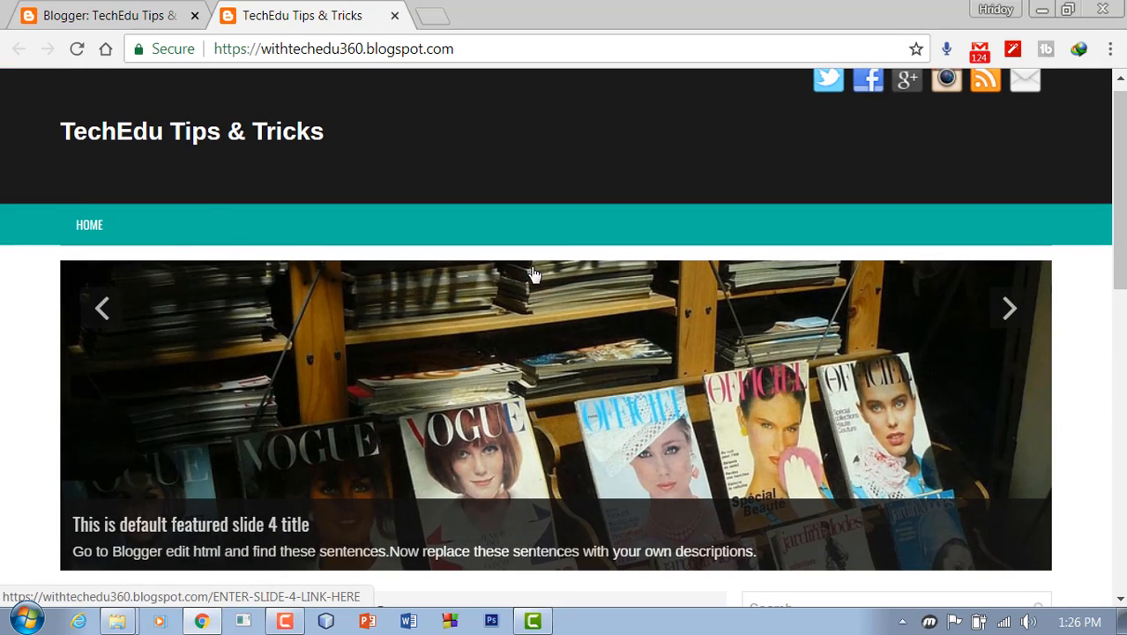
pyautogui.scroll(-5, 439, 319)
pyautogui.scroll(5, 43, 187)
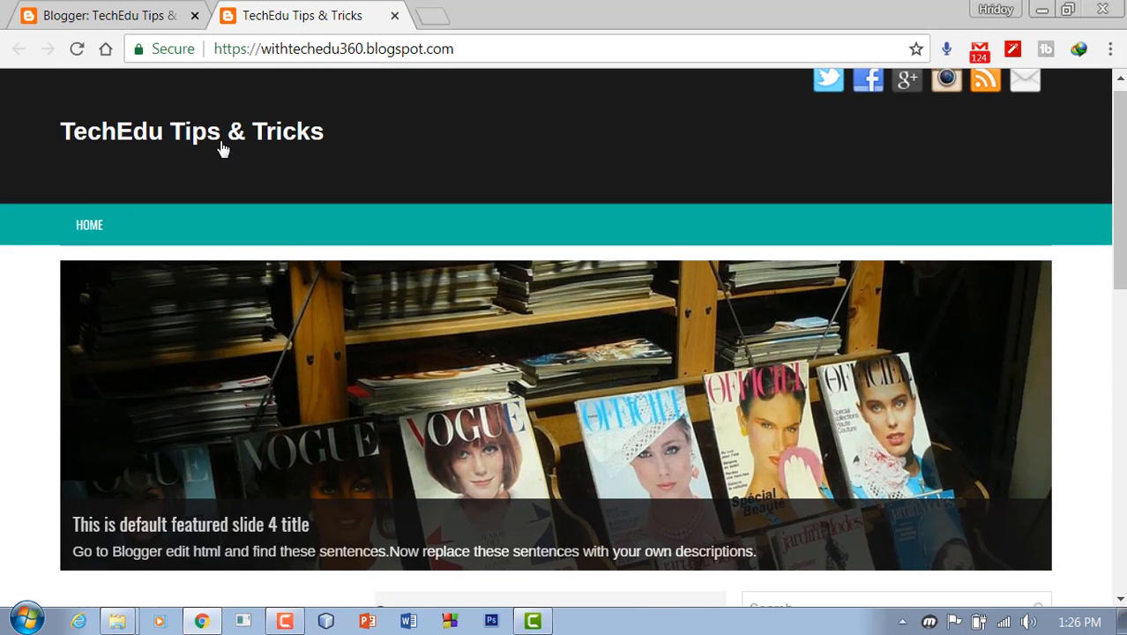
pyautogui.scroll(1, 820, 116)
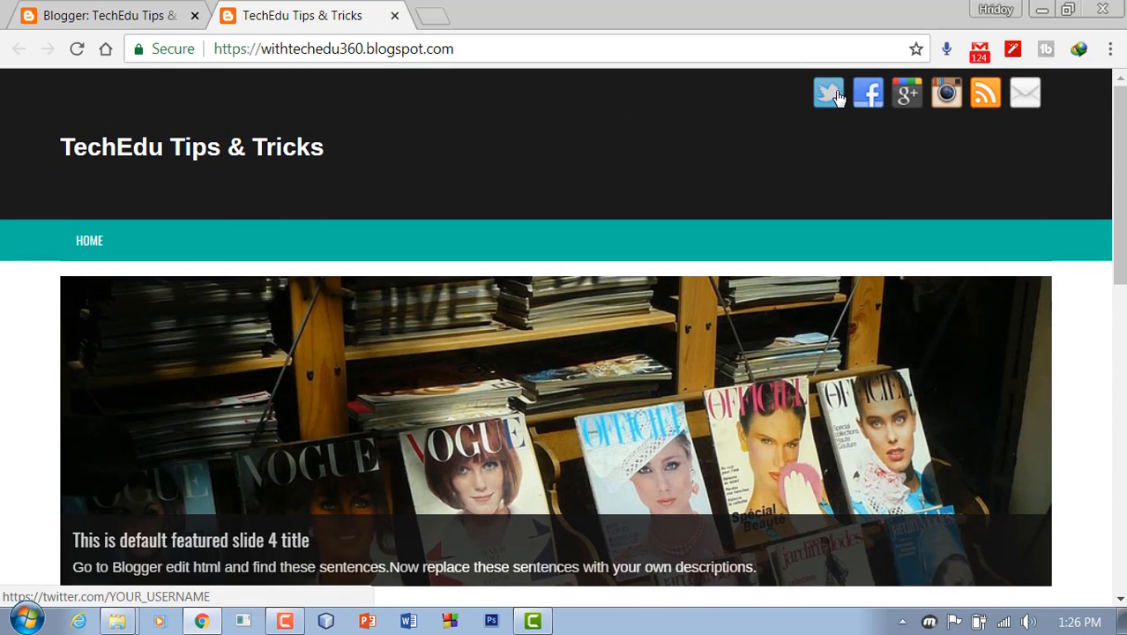
pyautogui.scroll(-1, 772, 228)
pyautogui.scroll(-10, 773, 228)
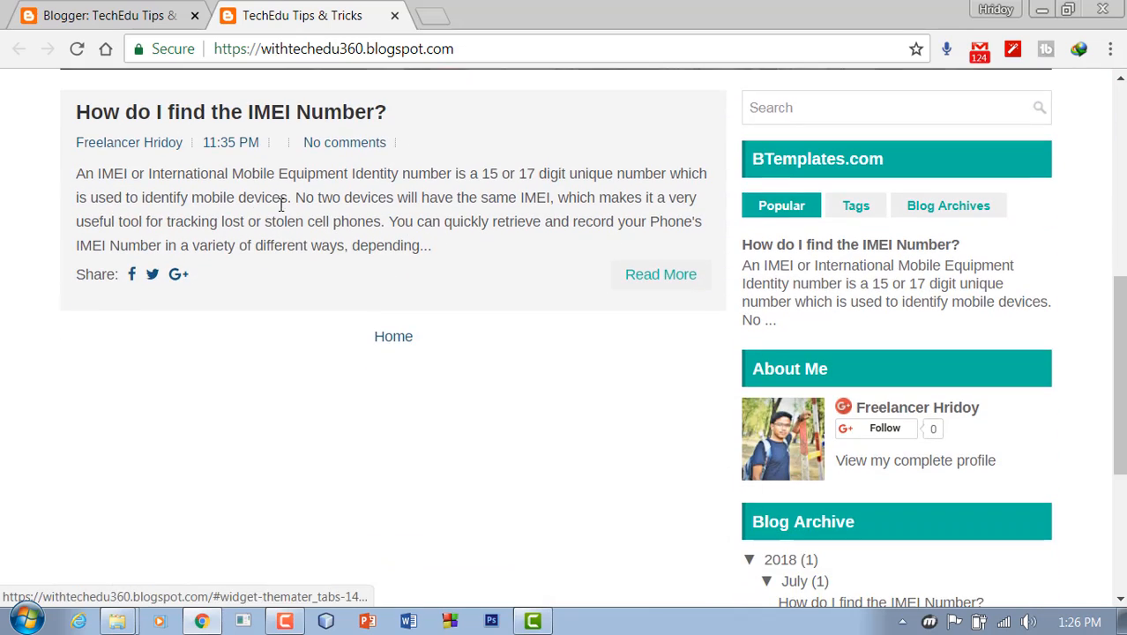
pyautogui.scroll(-5, 425, 247)
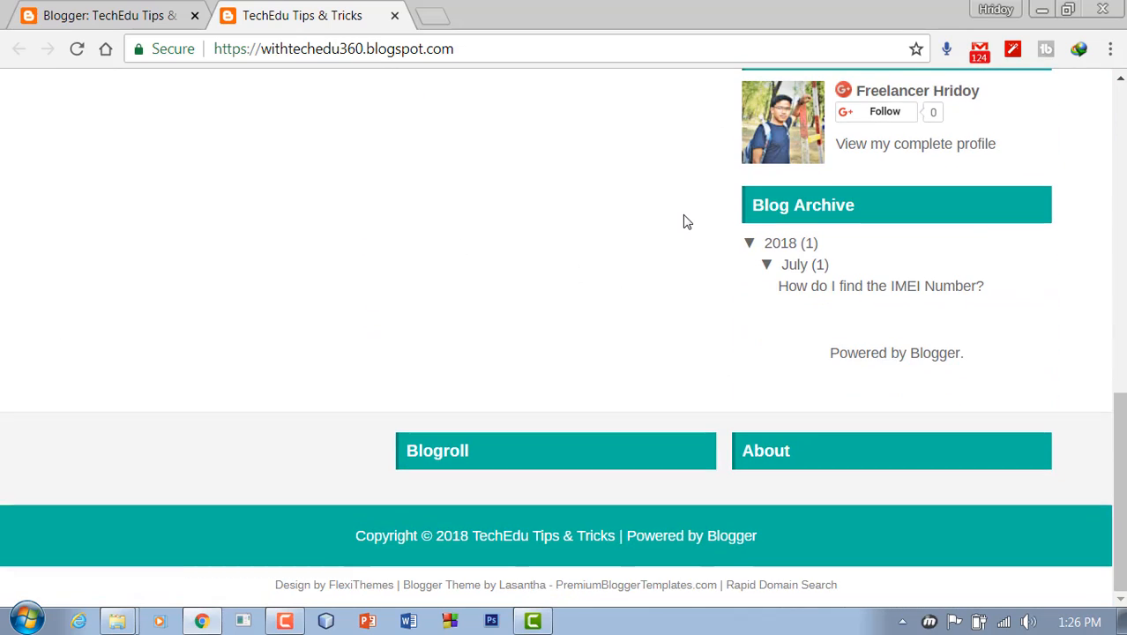
pyautogui.scroll(15, 686, 221)
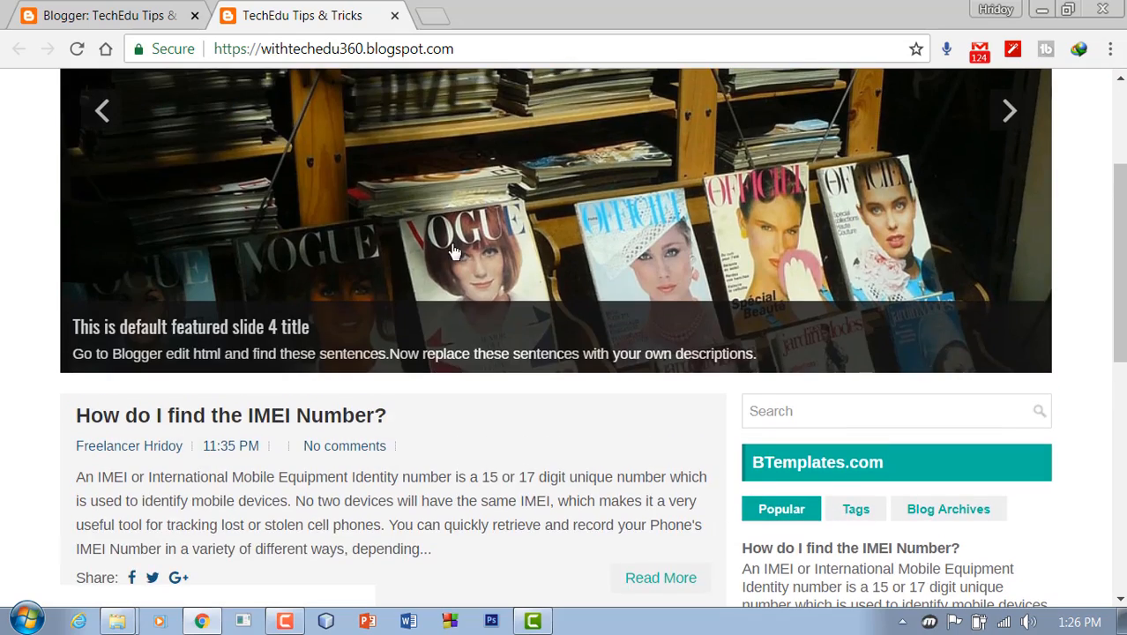